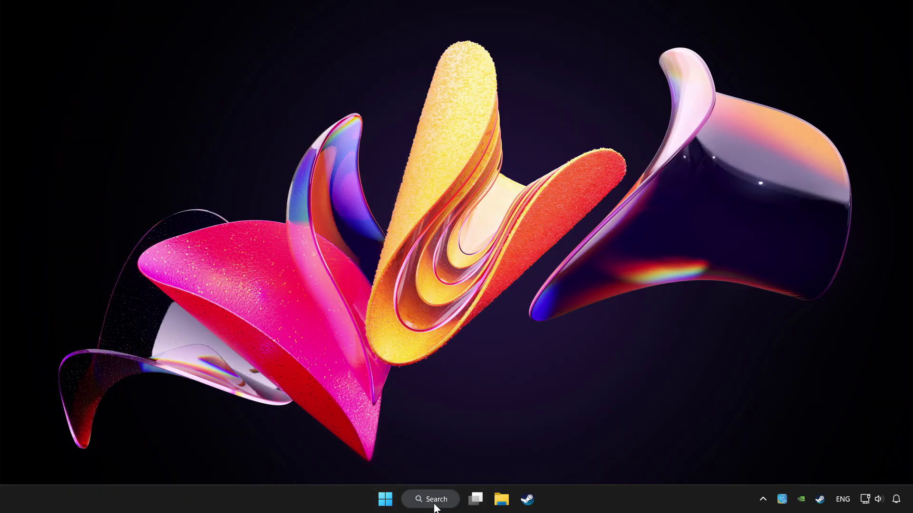
Search Windows for 'device manager', fixing the mistyped letters.
{"action": "left_click", "coordinate": [435, 507]}
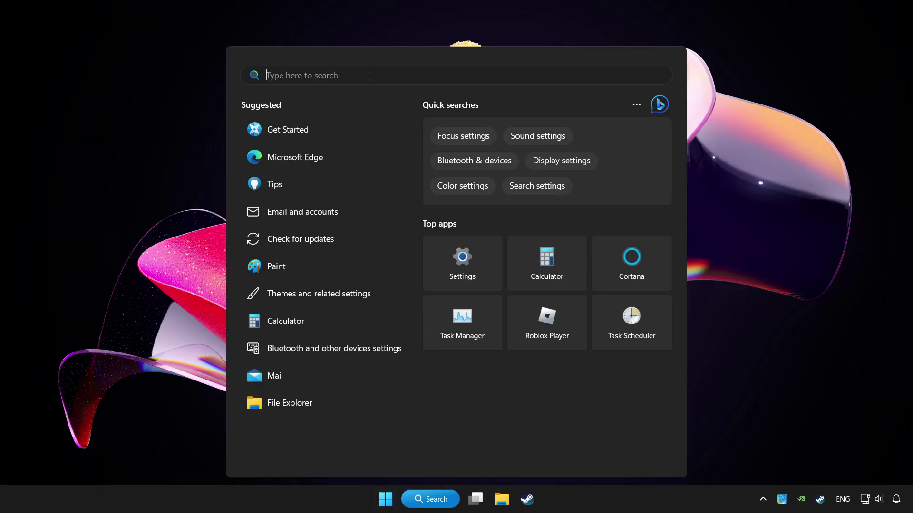
{"action": "type", "text": "device managh"}
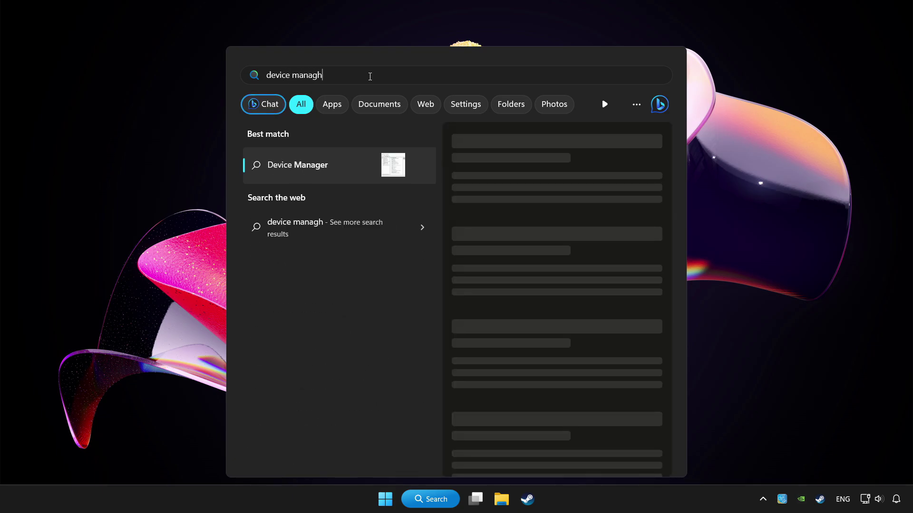
{"action": "key", "text": "BackSpace"}
{"action": "type", "text": "er"}
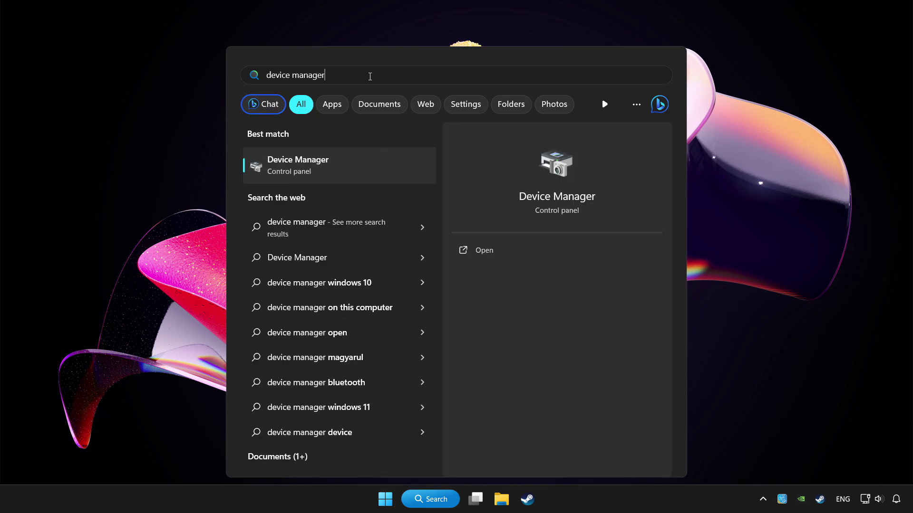
Open Device Manager and expand Xbox 360 Peripherals to select the controller.
{"action": "left_click", "coordinate": [377, 164]}
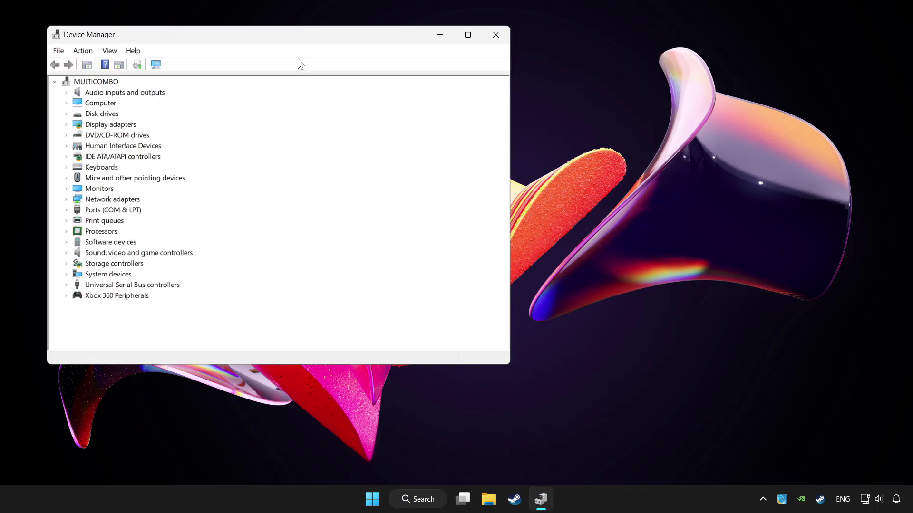
{"action": "left_click_drag", "start_coordinate": [269, 34], "coordinate": [428, 84]}
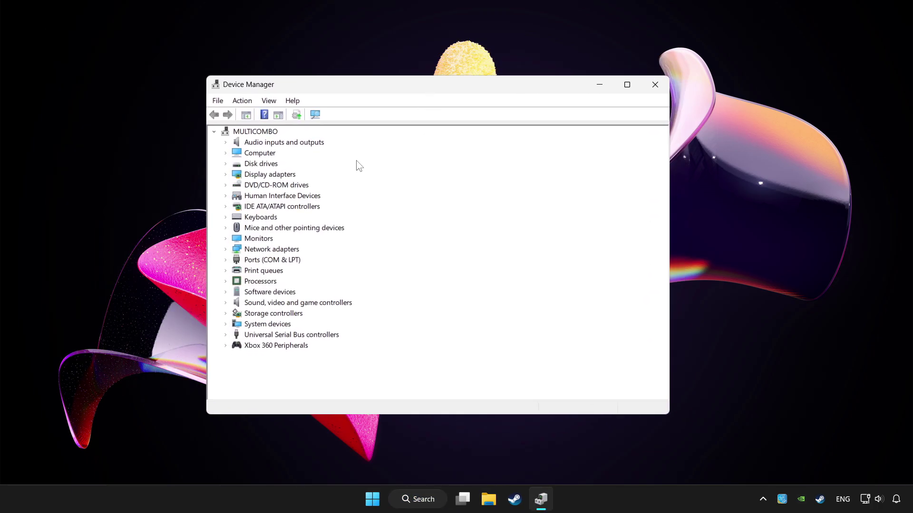
{"action": "left_click", "coordinate": [265, 348]}
{"action": "left_click", "coordinate": [225, 346]}
{"action": "left_click", "coordinate": [269, 357]}
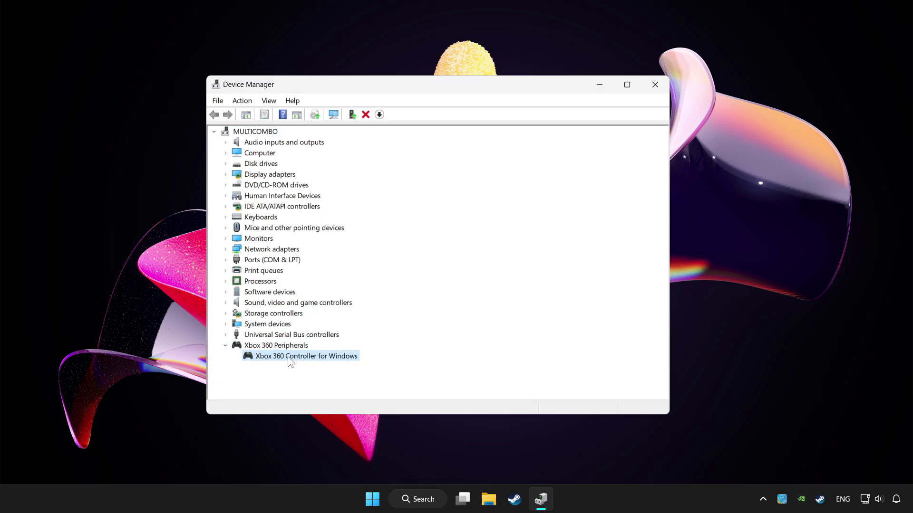
Search automatically for an updated driver for the Xbox 360 Controller for Windows.
{"action": "right_click", "coordinate": [300, 358]}
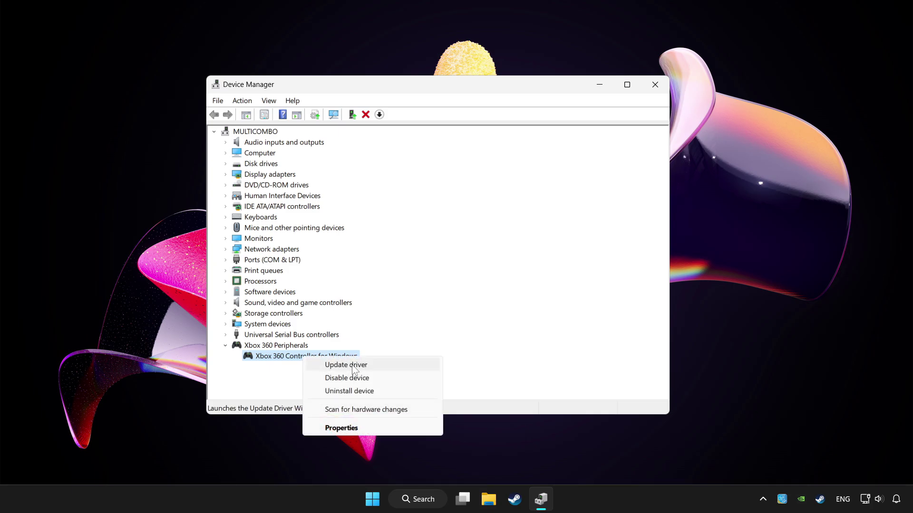
{"action": "left_click", "coordinate": [381, 364]}
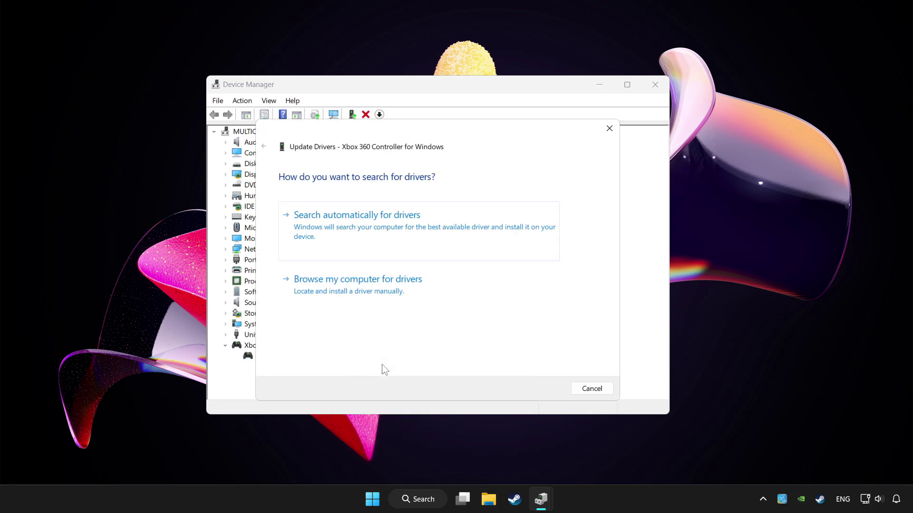
{"action": "left_click", "coordinate": [389, 229]}
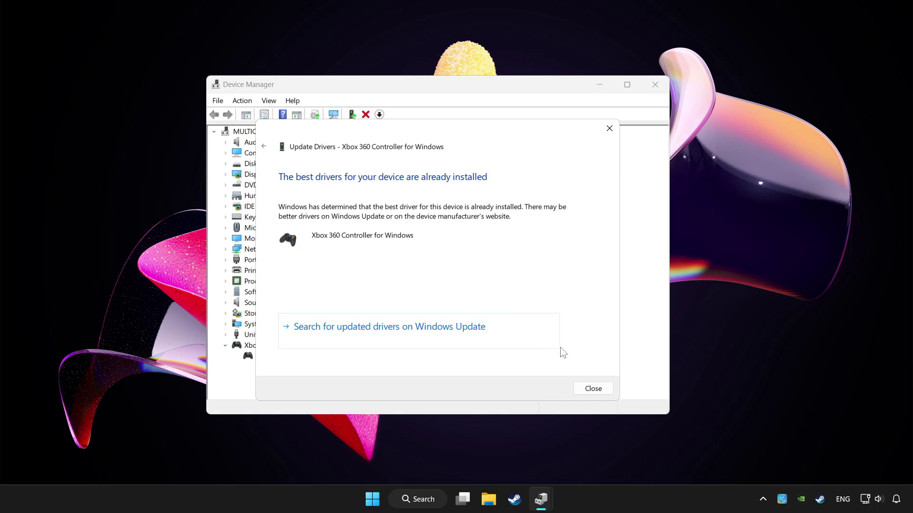
Close the driver search, disable the Xbox 360 controller, and dismiss the restart prompt.
{"action": "left_click", "coordinate": [592, 389]}
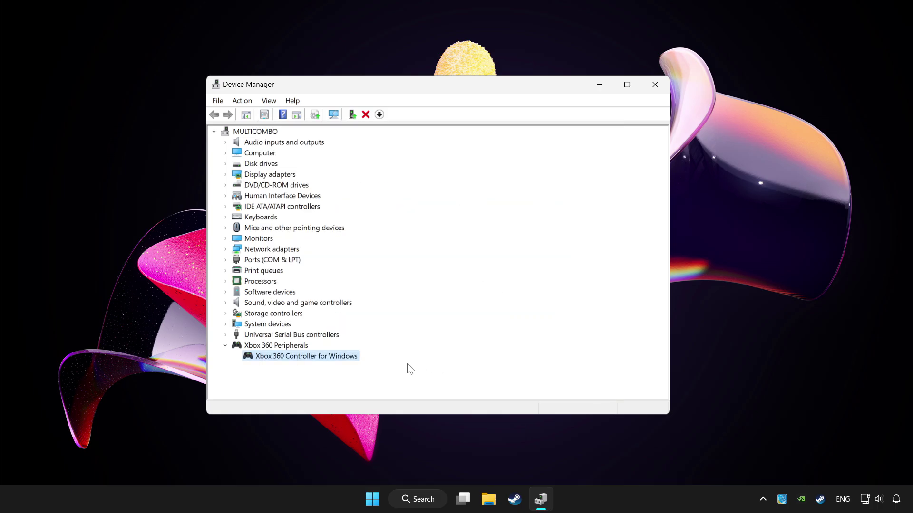
{"action": "right_click", "coordinate": [296, 361]}
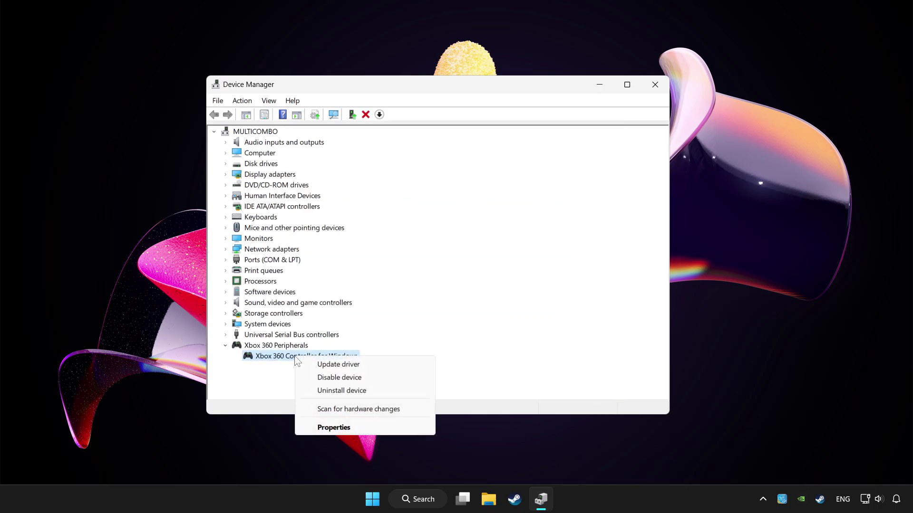
{"action": "left_click", "coordinate": [342, 379]}
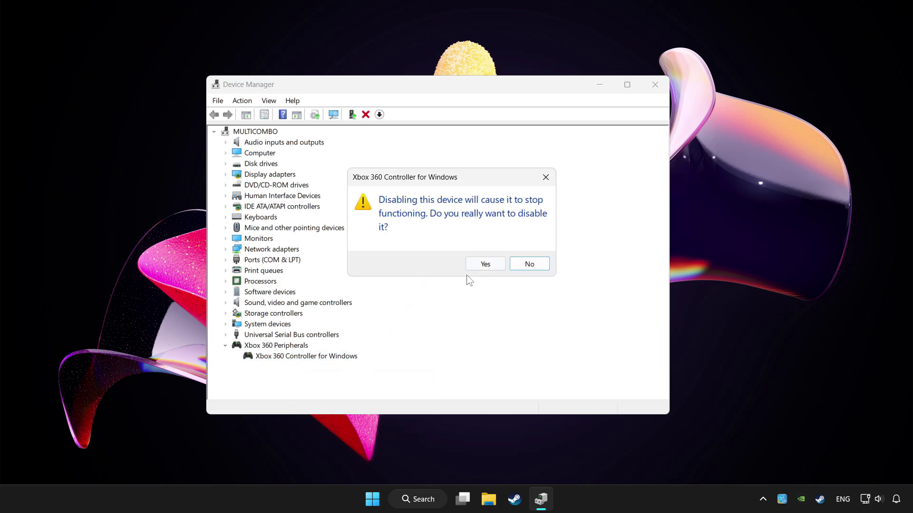
{"action": "left_click", "coordinate": [476, 266]}
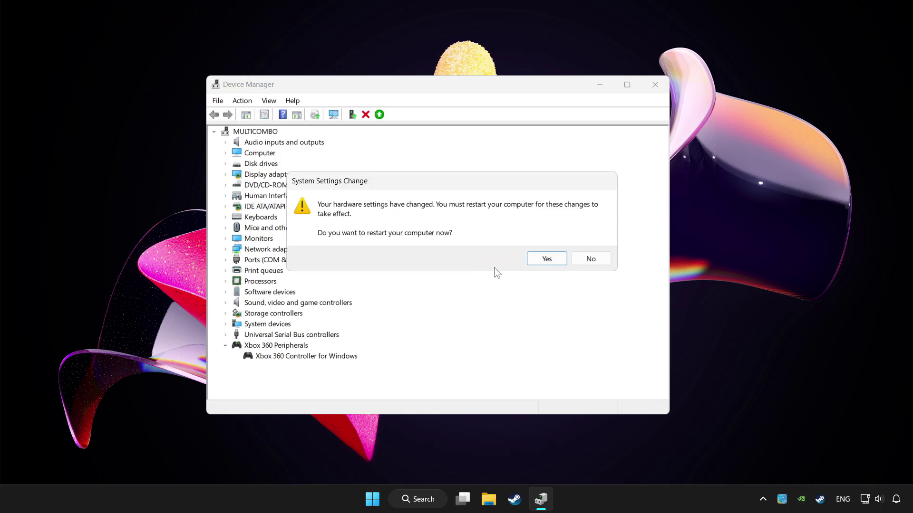
{"action": "left_click", "coordinate": [554, 260]}
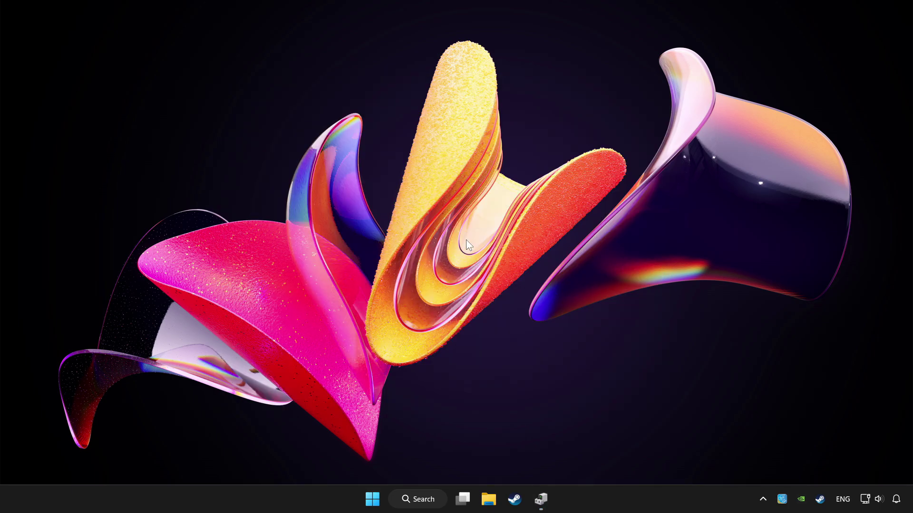
Restore Device Manager, enable the Xbox 360 Controller for Windows again, and close it.
{"action": "left_click", "coordinate": [541, 499]}
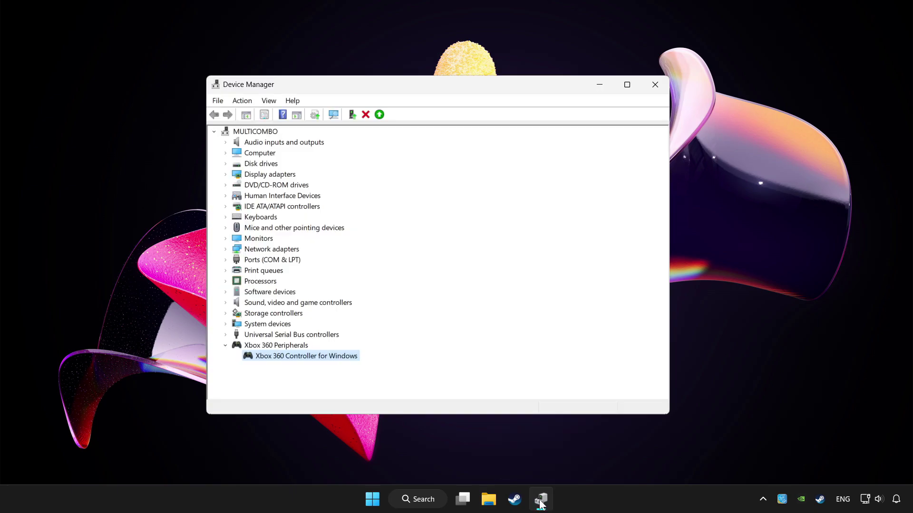
{"action": "right_click", "coordinate": [312, 357]}
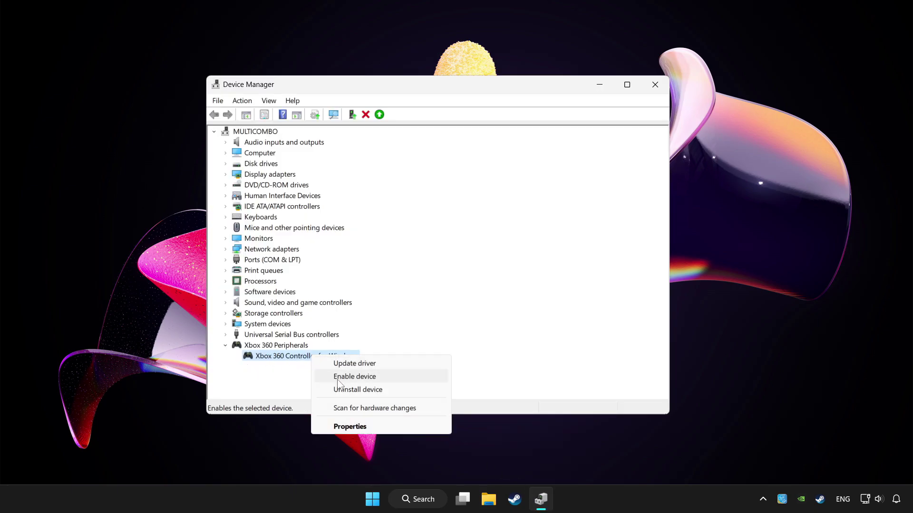
{"action": "left_click", "coordinate": [377, 376]}
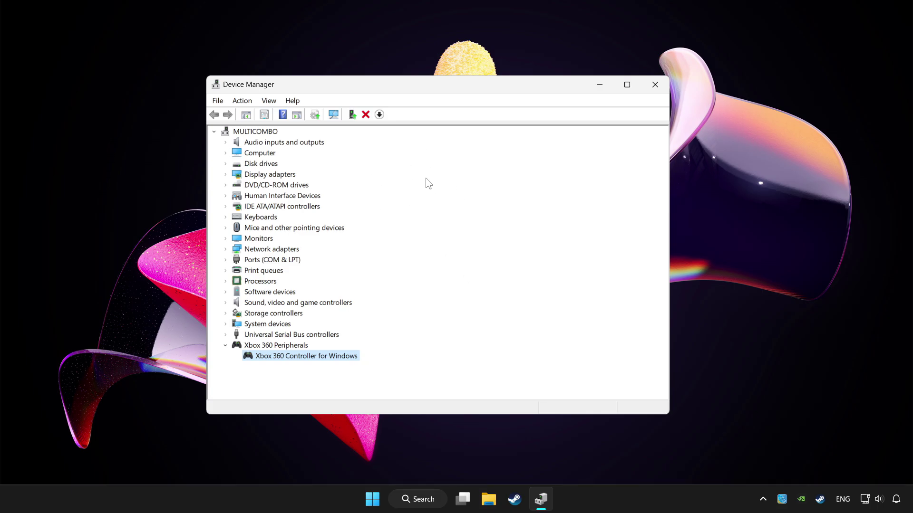
{"action": "left_click", "coordinate": [655, 86]}
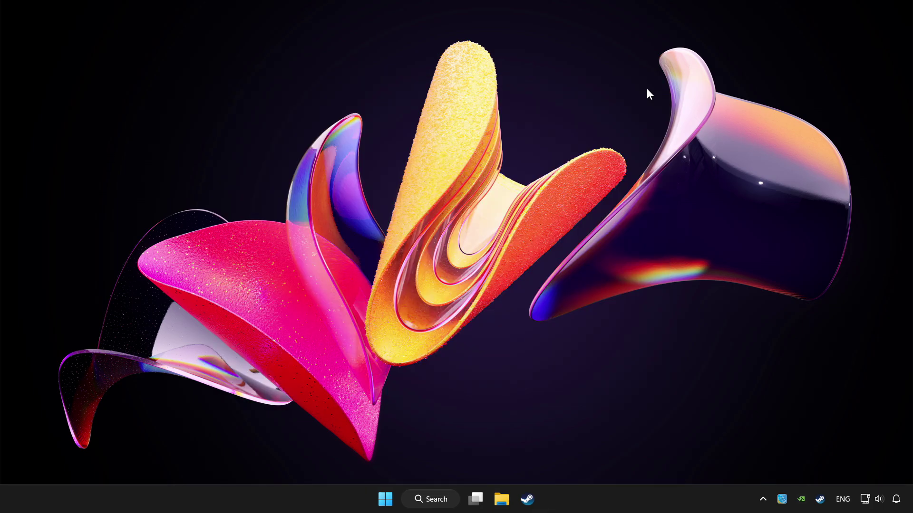
Search 'controller', open Set up USB game controllers, and centre the Game Controllers dialog.
{"action": "left_click", "coordinate": [442, 502]}
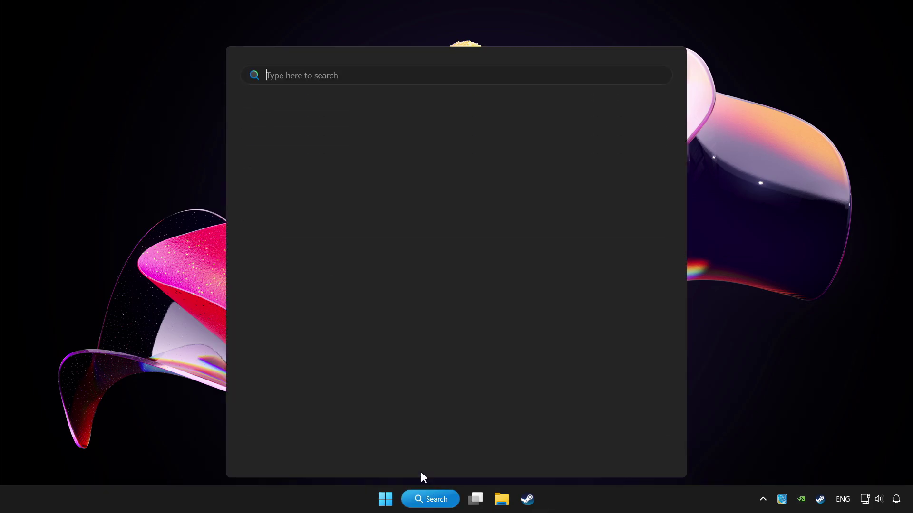
{"action": "type", "text": "controller"}
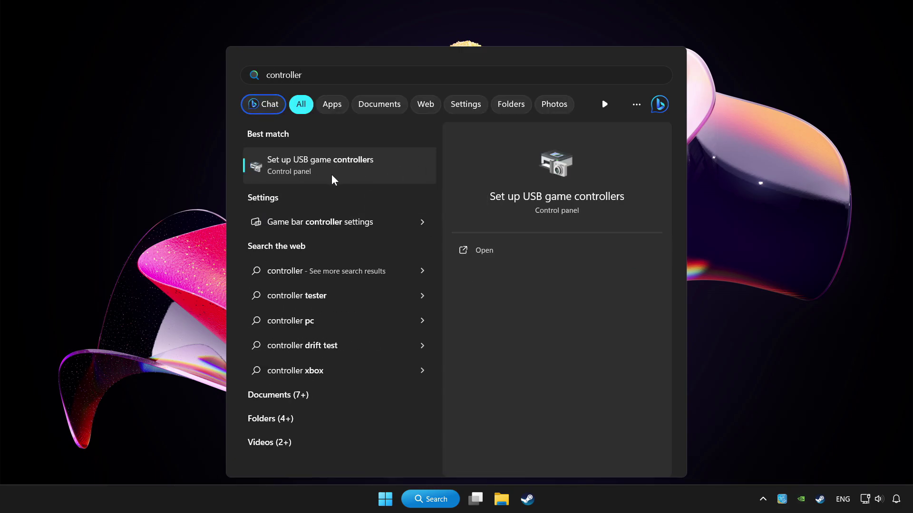
{"action": "left_click", "coordinate": [370, 171]}
{"action": "left_click_drag", "start_coordinate": [177, 36], "coordinate": [483, 149]}
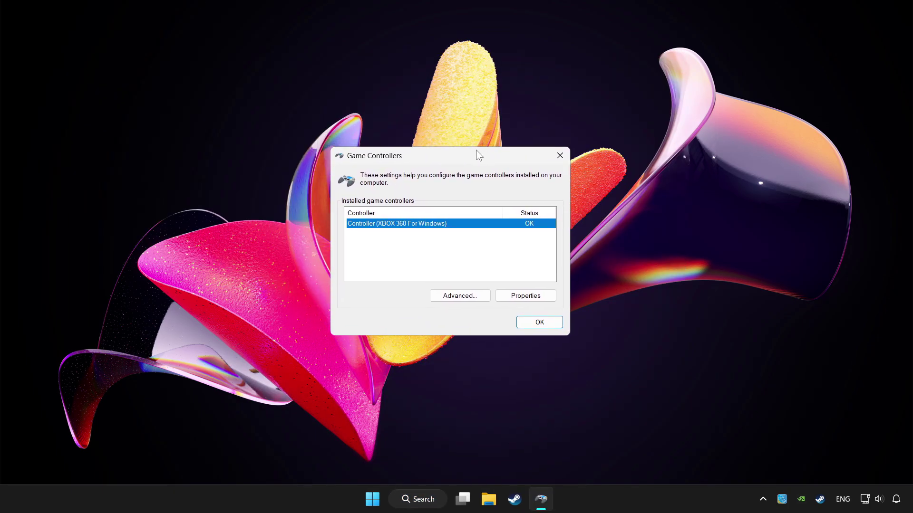
In the Xbox 360 controller's properties, reset its calibration to default on the Settings page.
{"action": "left_click", "coordinate": [523, 296]}
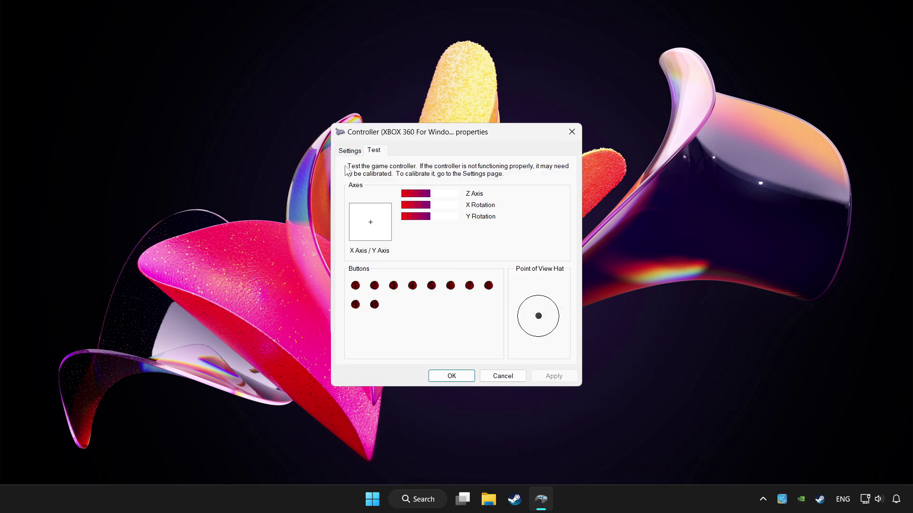
{"action": "left_click", "coordinate": [349, 151]}
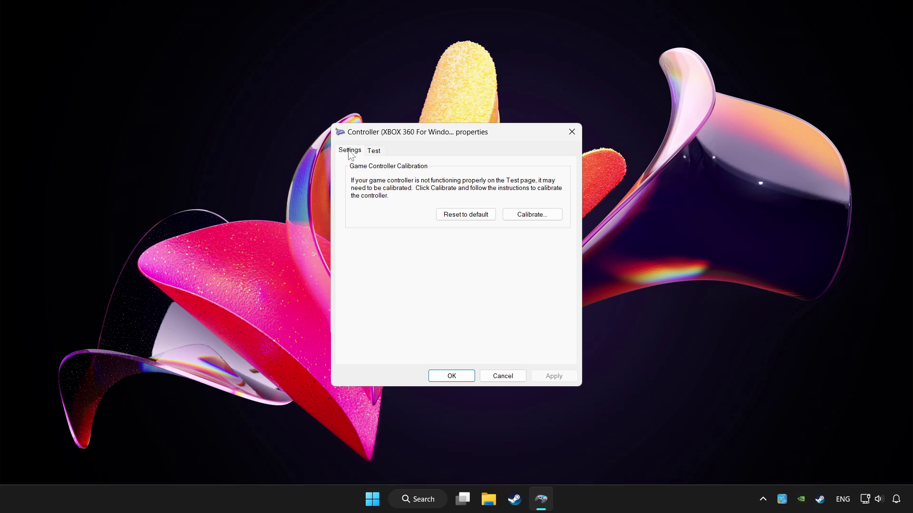
{"action": "left_click", "coordinate": [464, 214]}
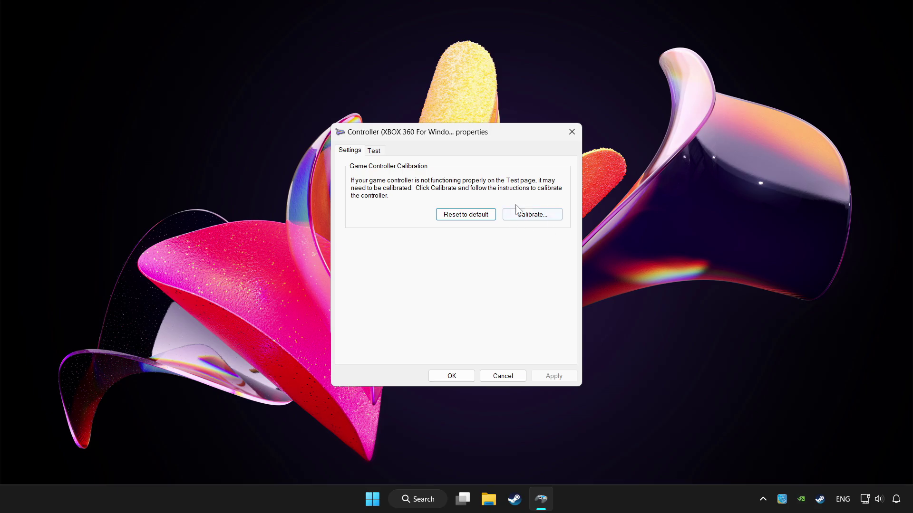
Run the calibration wizard through every axis step, including Y Rotation, and finish it.
{"action": "left_click", "coordinate": [531, 215]}
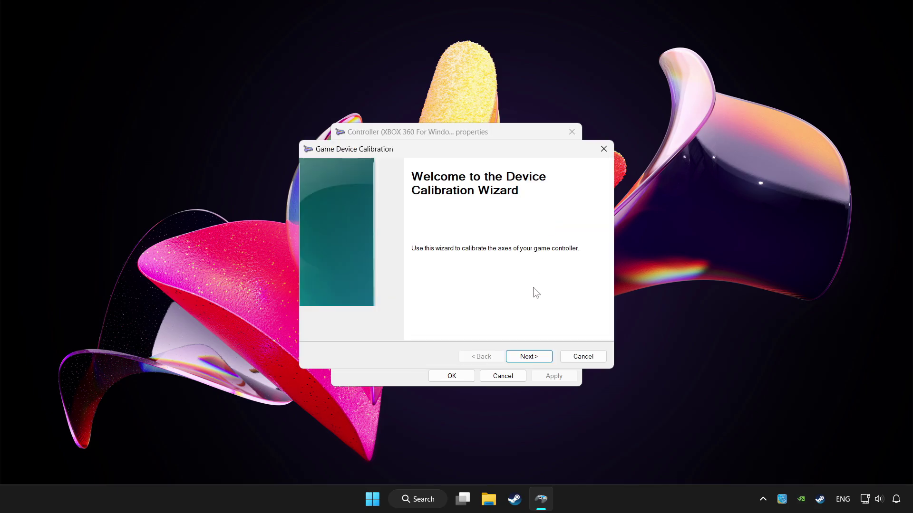
{"action": "left_click", "coordinate": [544, 360]}
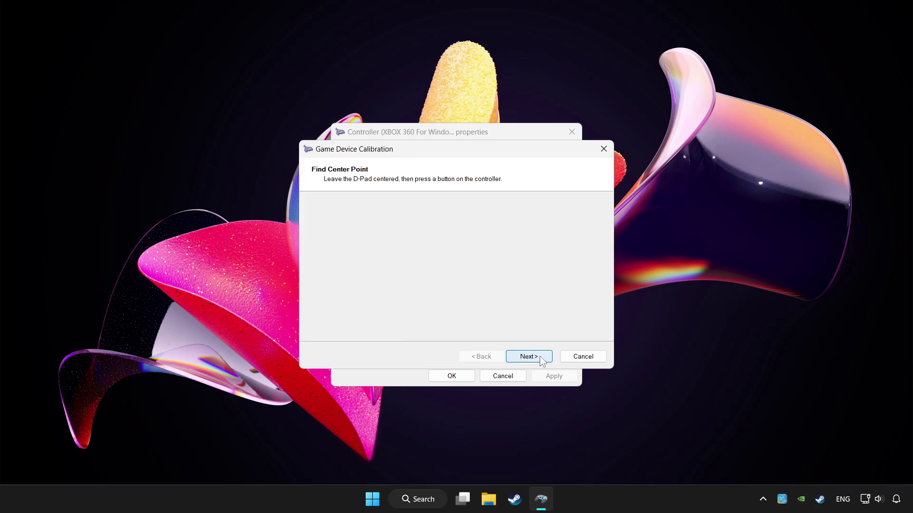
{"action": "left_click", "coordinate": [543, 361]}
{"action": "left_click", "coordinate": [543, 361]}
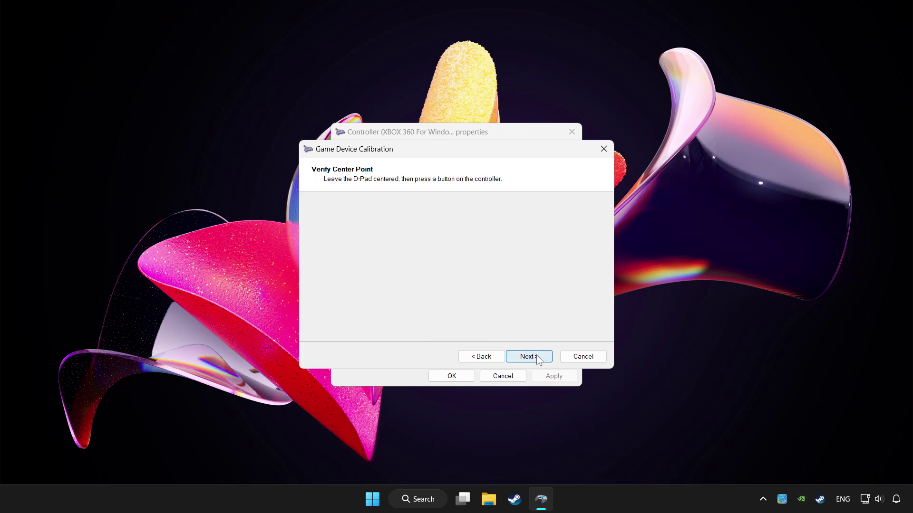
{"action": "left_click", "coordinate": [539, 360]}
{"action": "left_click", "coordinate": [538, 359]}
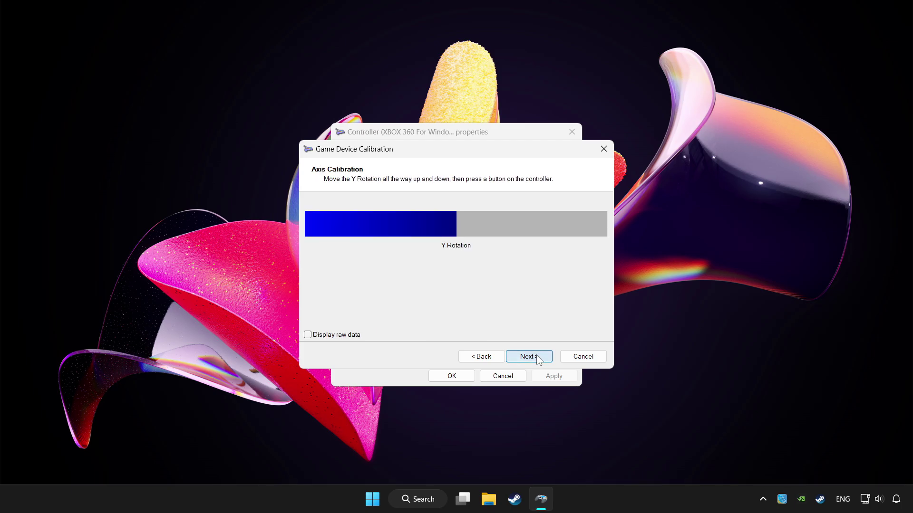
{"action": "left_click", "coordinate": [539, 360]}
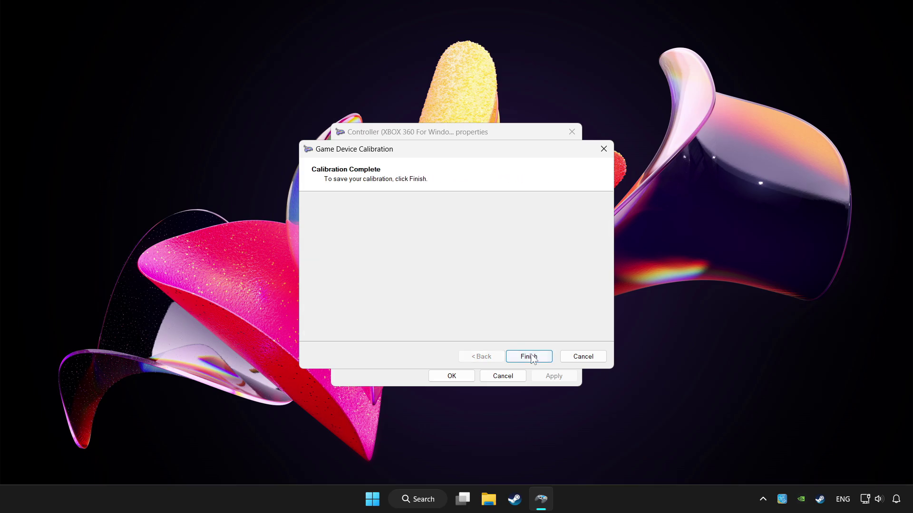
{"action": "left_click", "coordinate": [533, 359]}
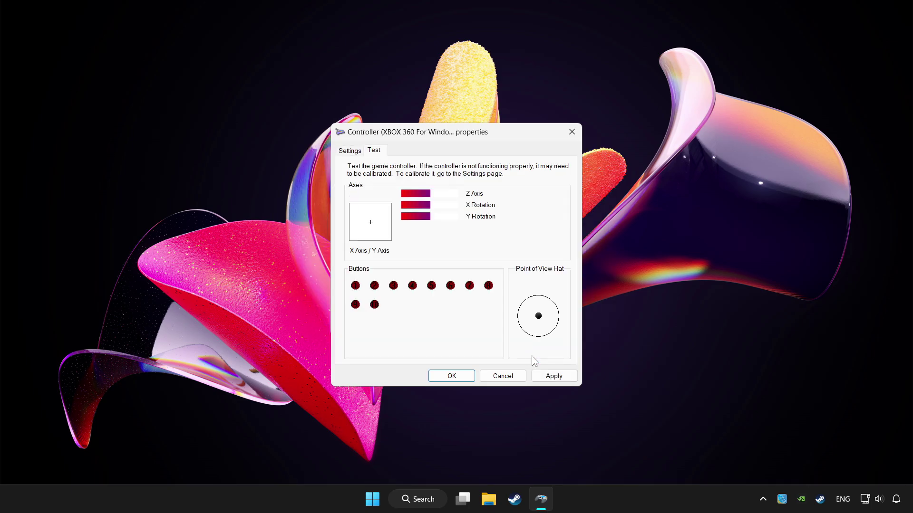
Apply the new calibration, then close the controller properties and Game Controllers.
{"action": "left_click", "coordinate": [554, 376]}
{"action": "left_click", "coordinate": [446, 377]}
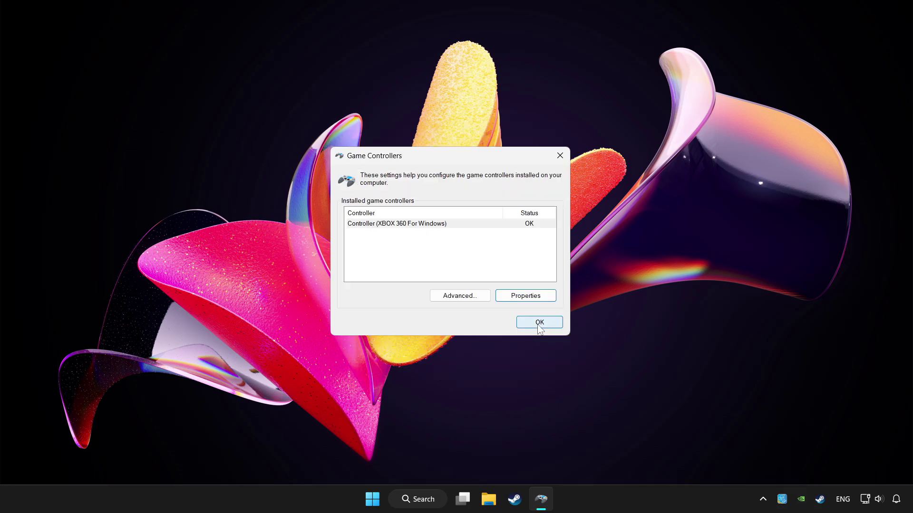
{"action": "left_click", "coordinate": [539, 323]}
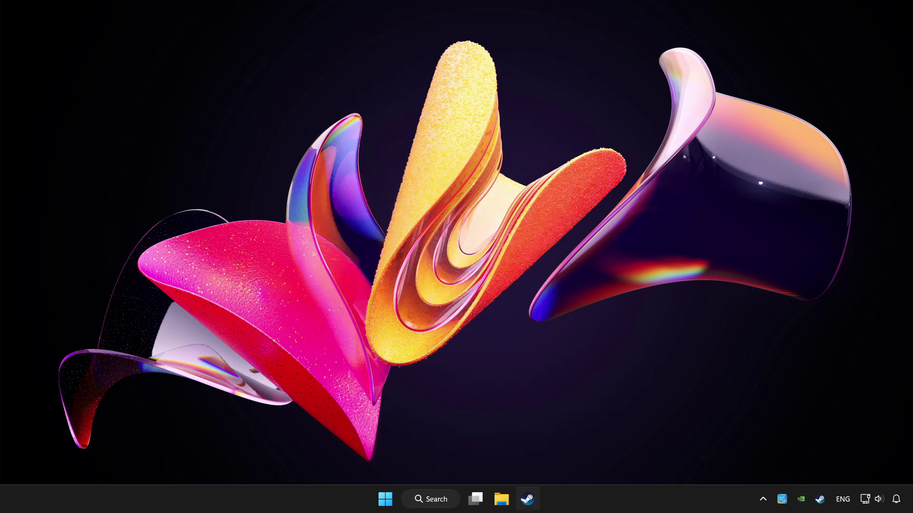
Launch Steam and open the Library page for YOUR PROBLEMATIC GAME.
{"action": "left_click", "coordinate": [528, 502]}
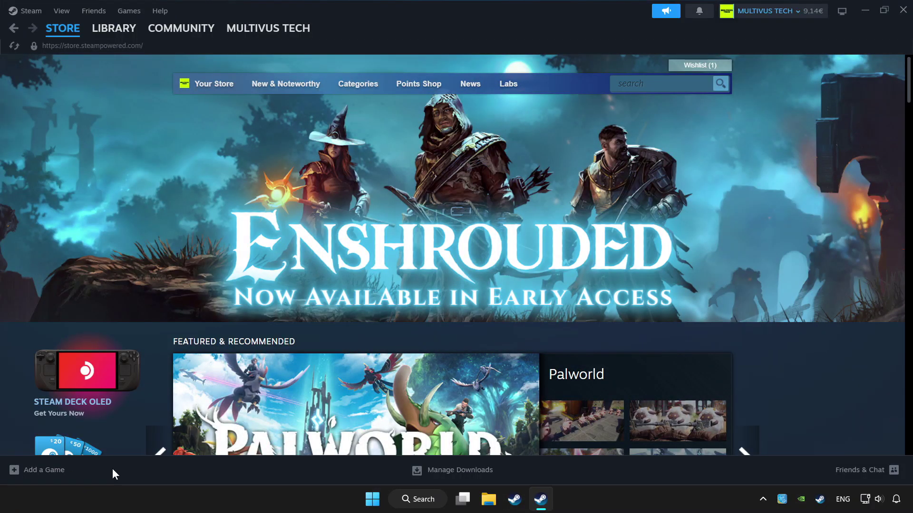
{"action": "left_click", "coordinate": [48, 473]}
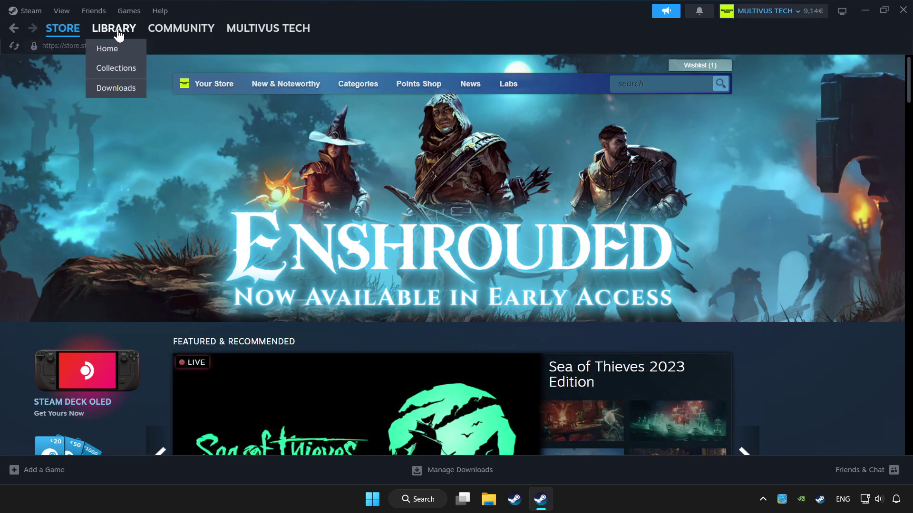
{"action": "left_click", "coordinate": [114, 34]}
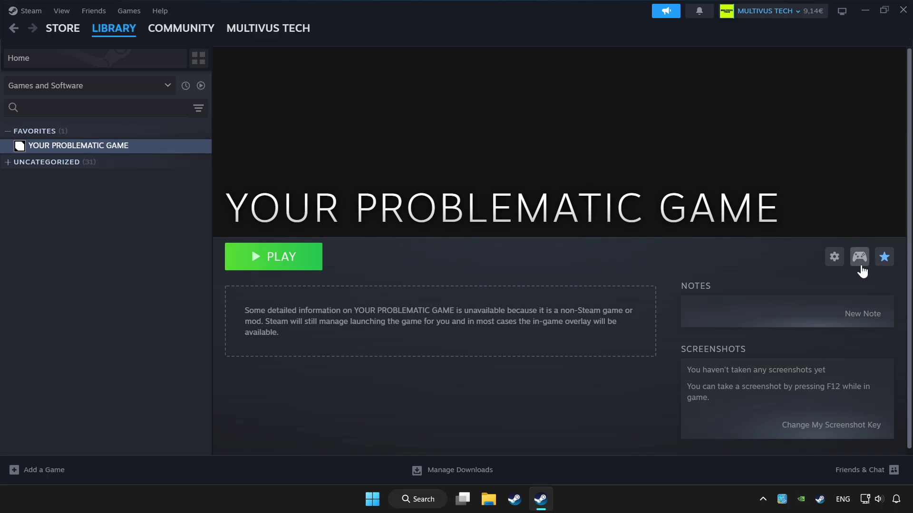
Enable Steam Input in YOUR PROBLEMATIC GAME's controller settings.
{"action": "left_click", "coordinate": [859, 258]}
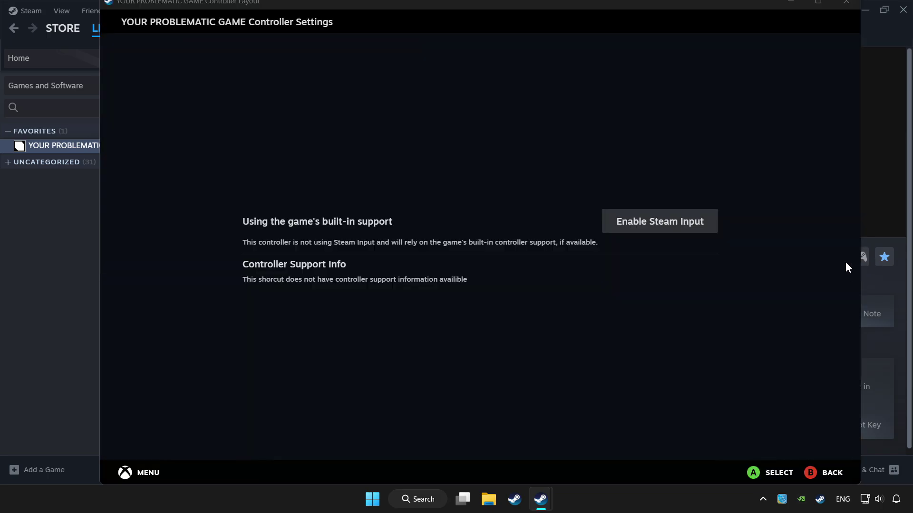
{"action": "left_click", "coordinate": [664, 228]}
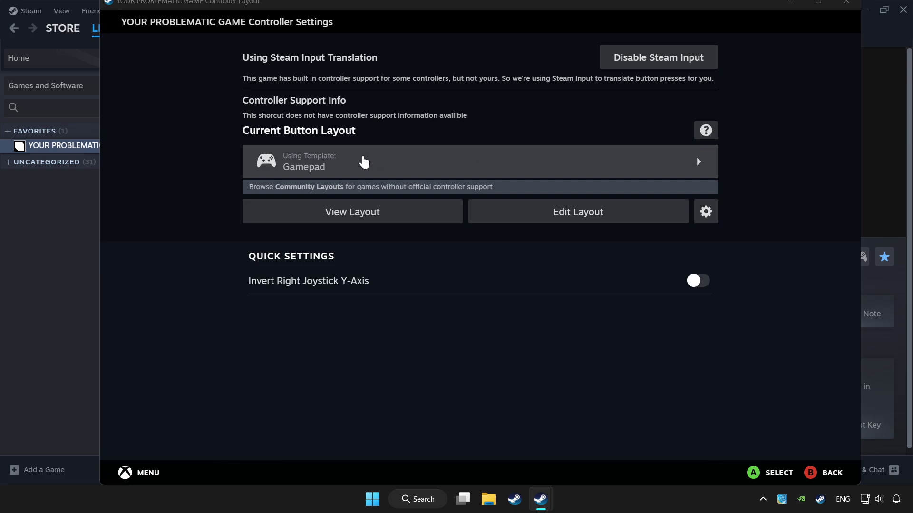
Choose Valve's Gamepad template from the Templates list and apply it as the layout.
{"action": "left_click", "coordinate": [438, 164]}
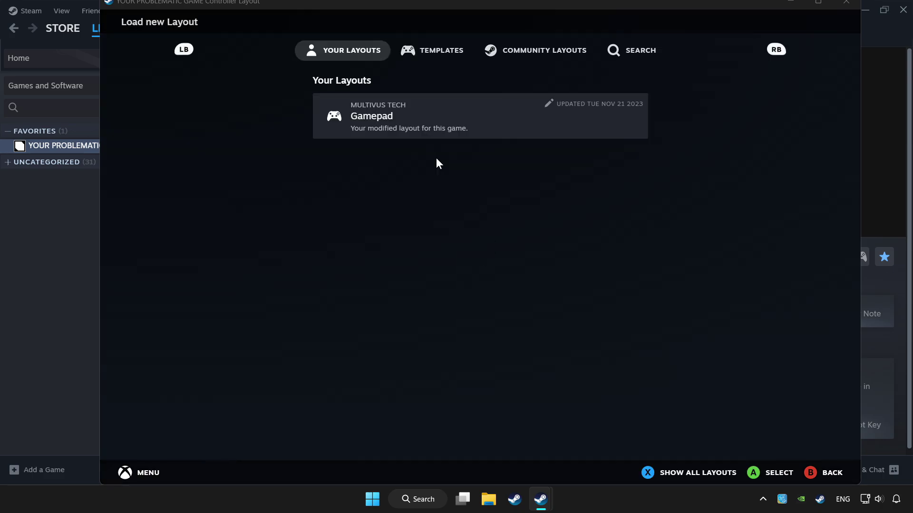
{"action": "left_click", "coordinate": [433, 60]}
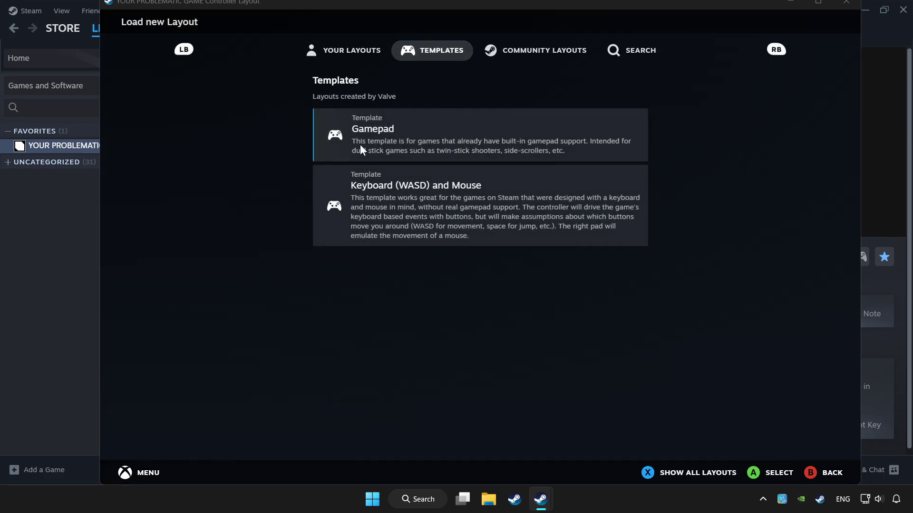
{"action": "left_click", "coordinate": [391, 135]}
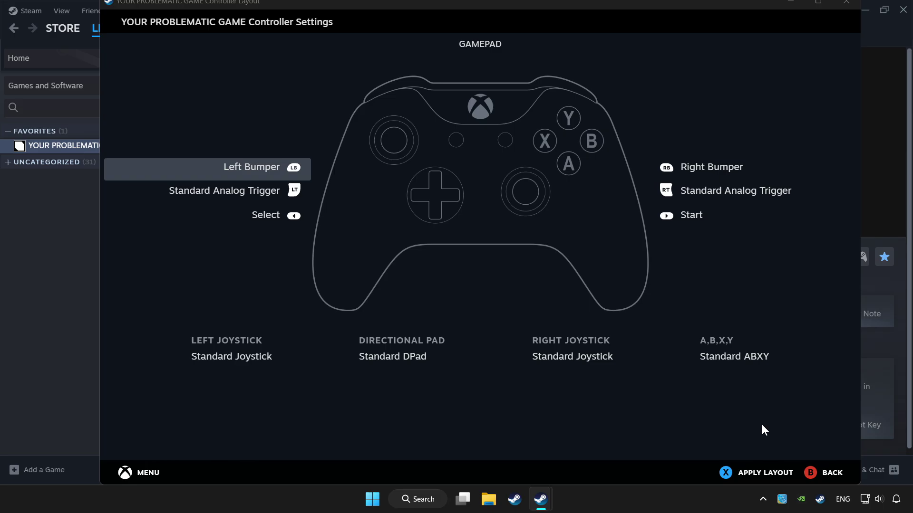
{"action": "left_click", "coordinate": [748, 477]}
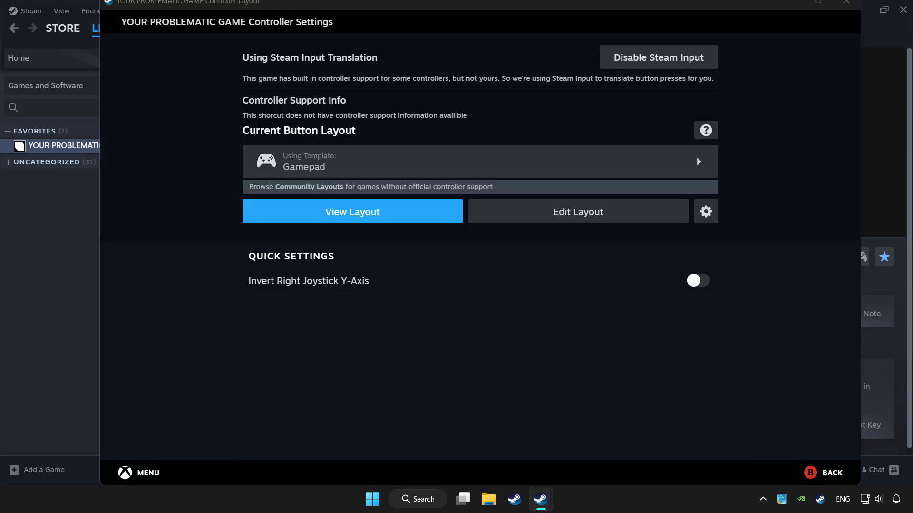
Close Controller Settings to return to the game's library page with the Gamepad layout kept.
{"action": "left_click", "coordinate": [845, 5]}
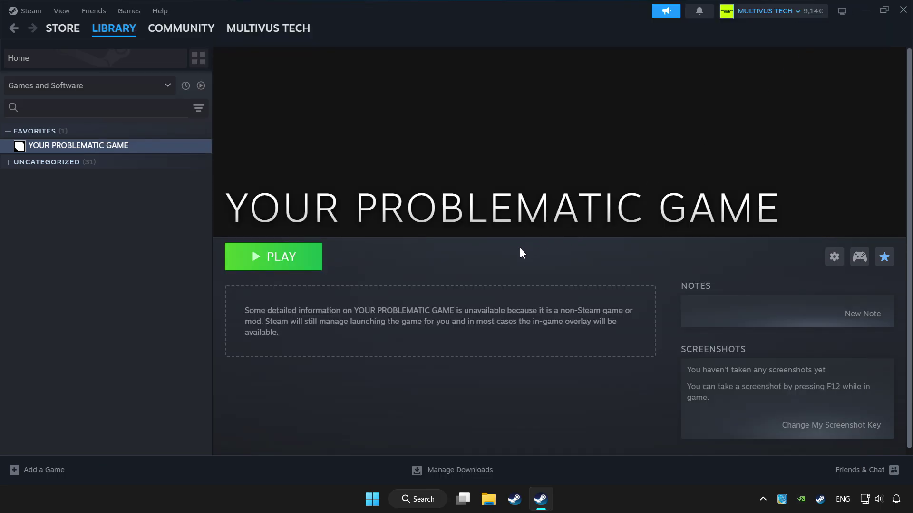